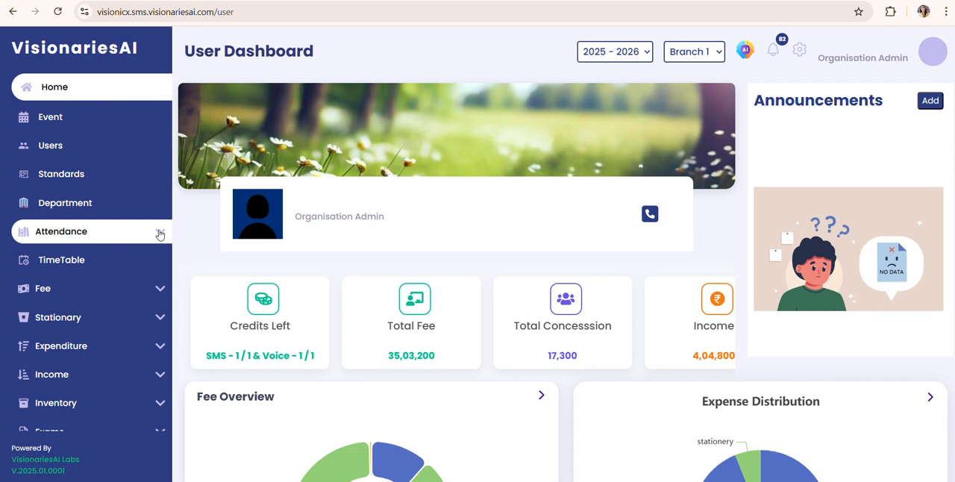
Step: Open the absent staff list from the Staff Attendance page
{"action": "left_click", "coordinate": [159, 235]}
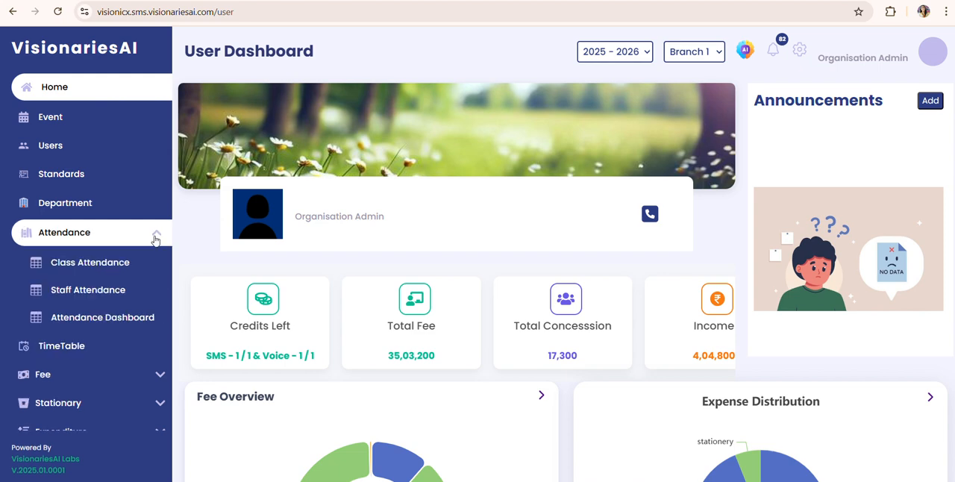
{"action": "left_click", "coordinate": [130, 296]}
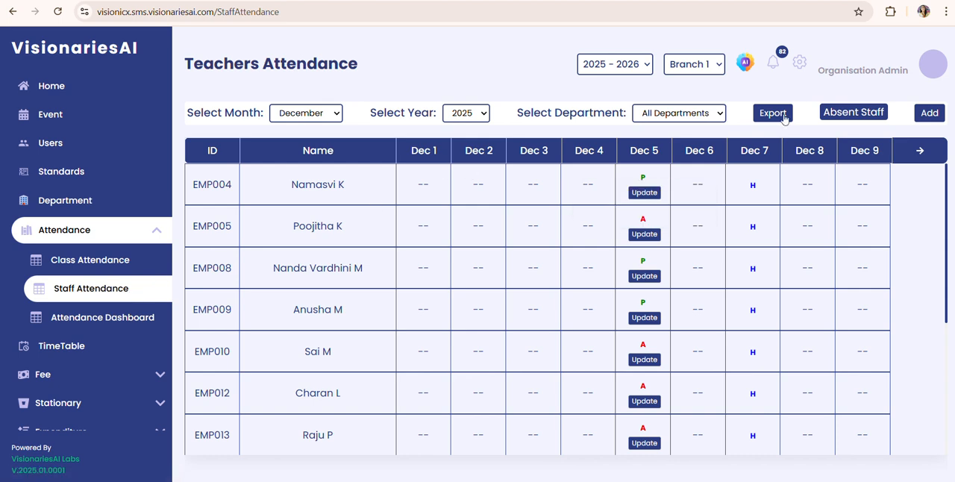
{"action": "left_click", "coordinate": [860, 114]}
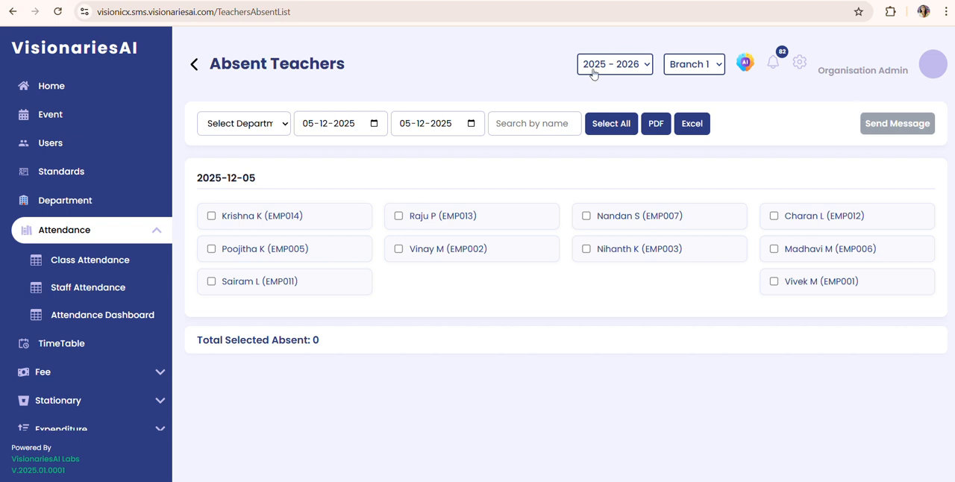
Step: Filter the absent teachers by the Hindi department and reset the department filter
{"action": "left_click", "coordinate": [251, 127]}
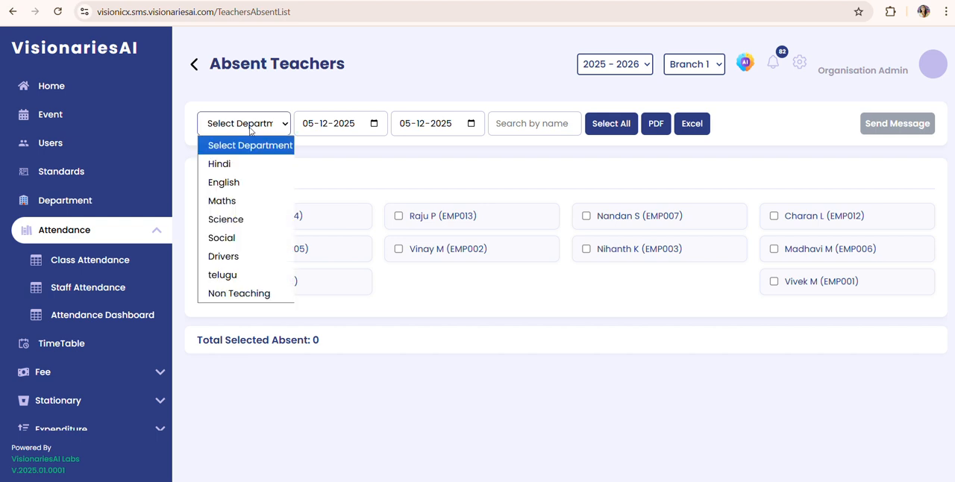
{"action": "left_click", "coordinate": [251, 130]}
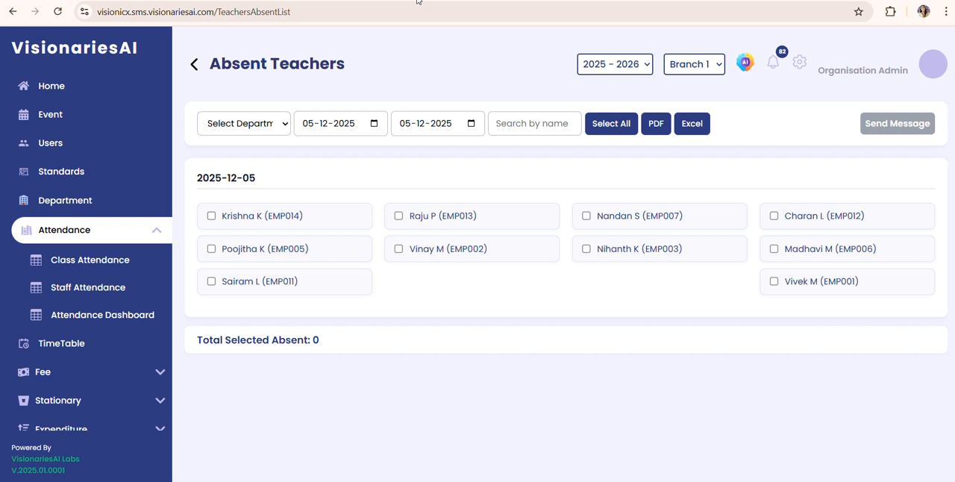
{"action": "left_click", "coordinate": [256, 133]}
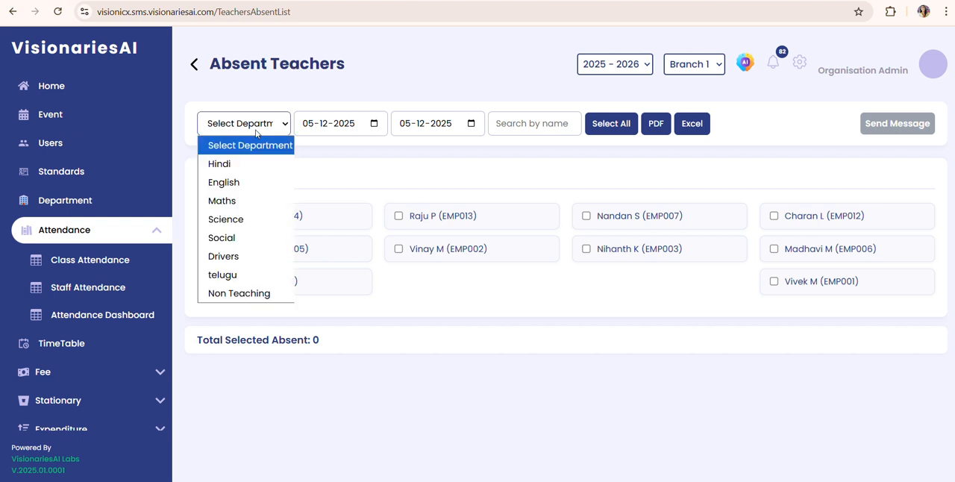
{"action": "left_click", "coordinate": [256, 165]}
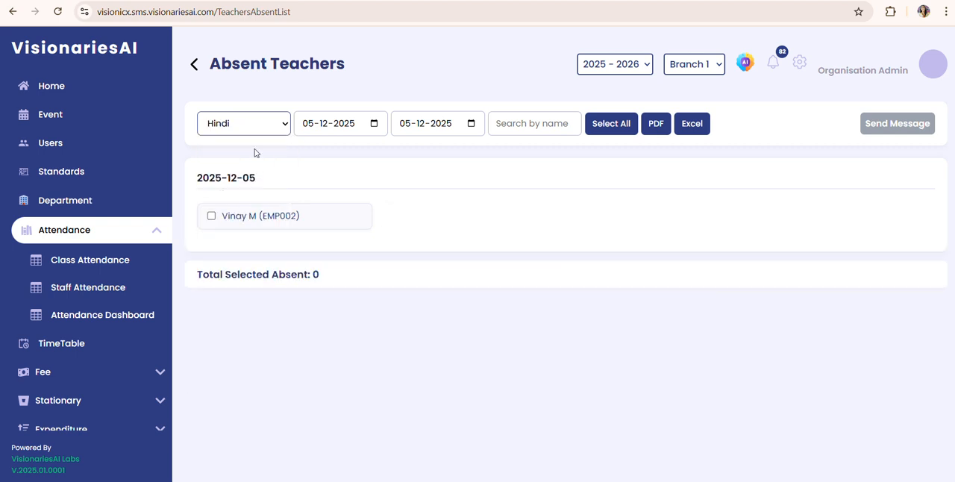
{"action": "left_click", "coordinate": [253, 123]}
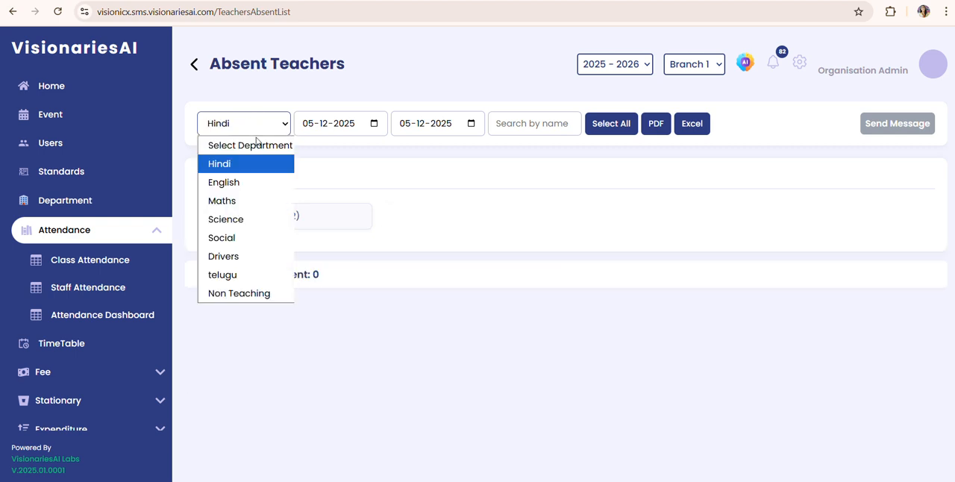
{"action": "left_click", "coordinate": [258, 146]}
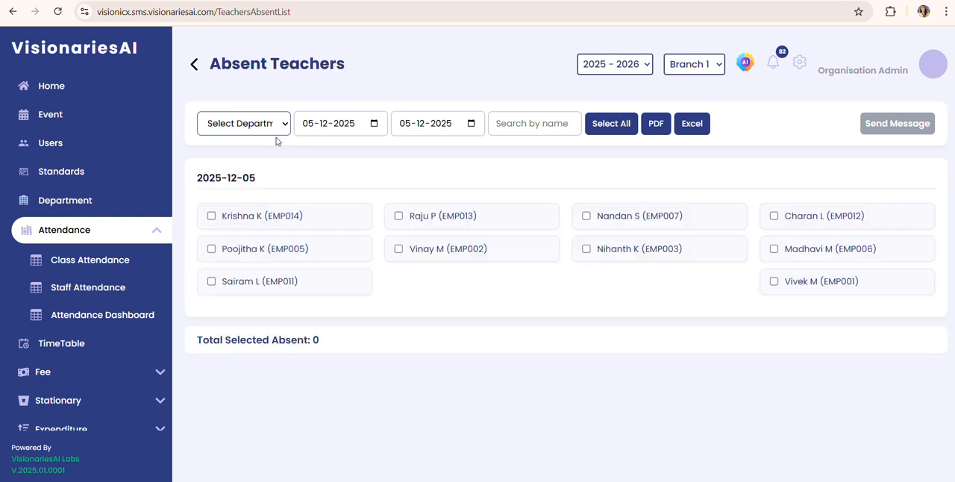
Step: Set the absent list's date range from 03-12-2025 to 04-12-2025
{"action": "left_click", "coordinate": [374, 124]}
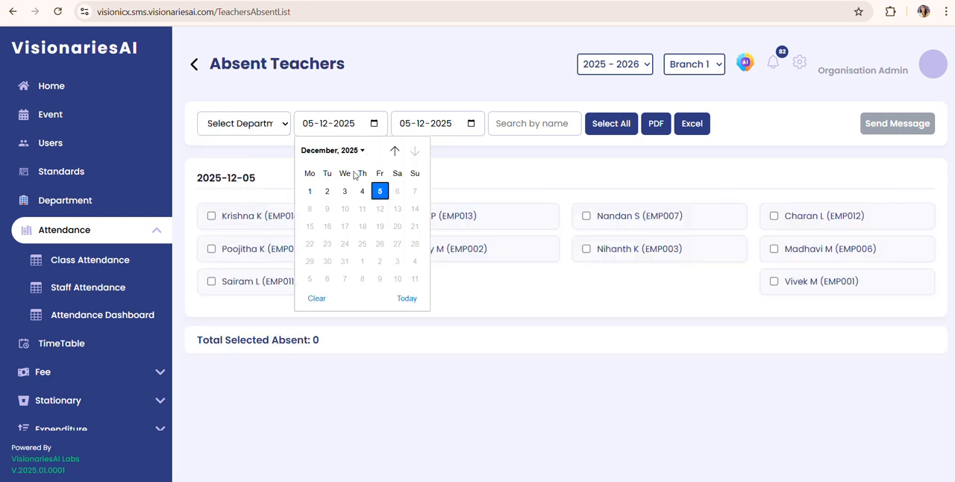
{"action": "left_click", "coordinate": [345, 191]}
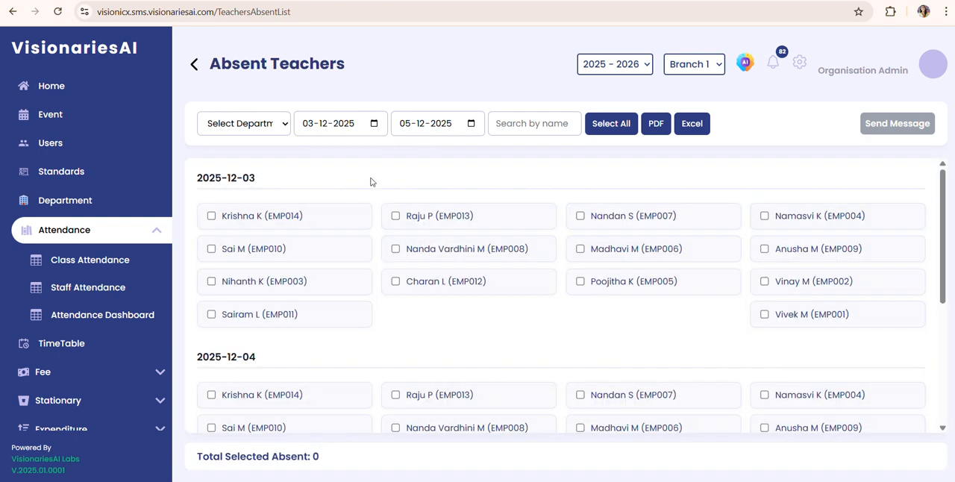
{"action": "left_click", "coordinate": [471, 124]}
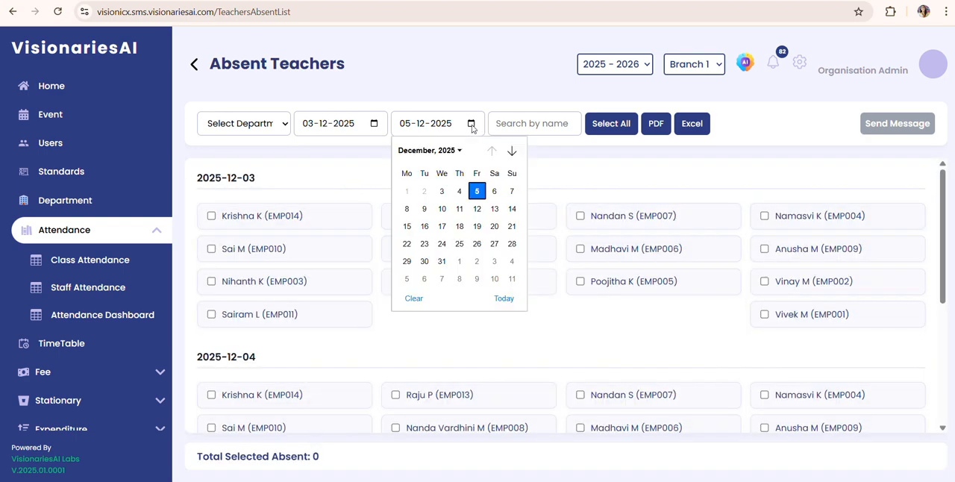
{"action": "left_click", "coordinate": [455, 190]}
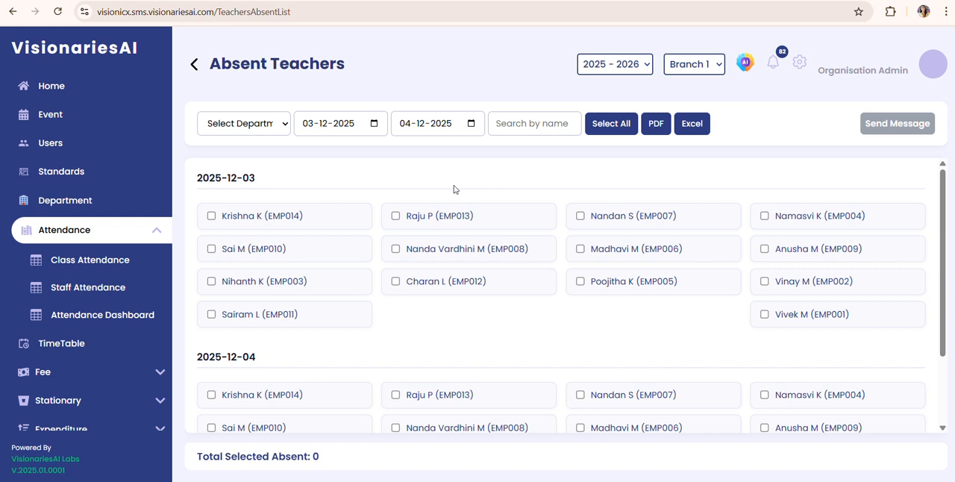
Step: Set both the end date and the start date of the absent list to 05-12-2025
{"action": "left_click", "coordinate": [470, 124]}
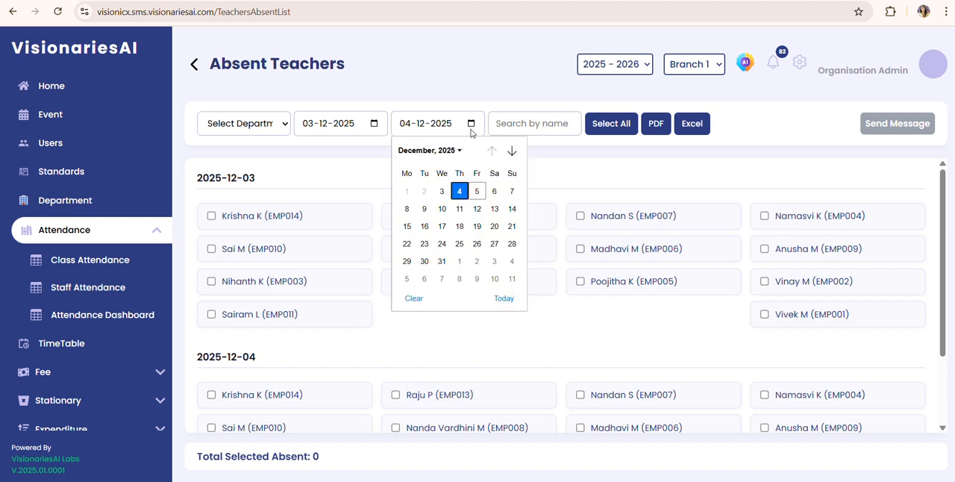
{"action": "left_click", "coordinate": [477, 191]}
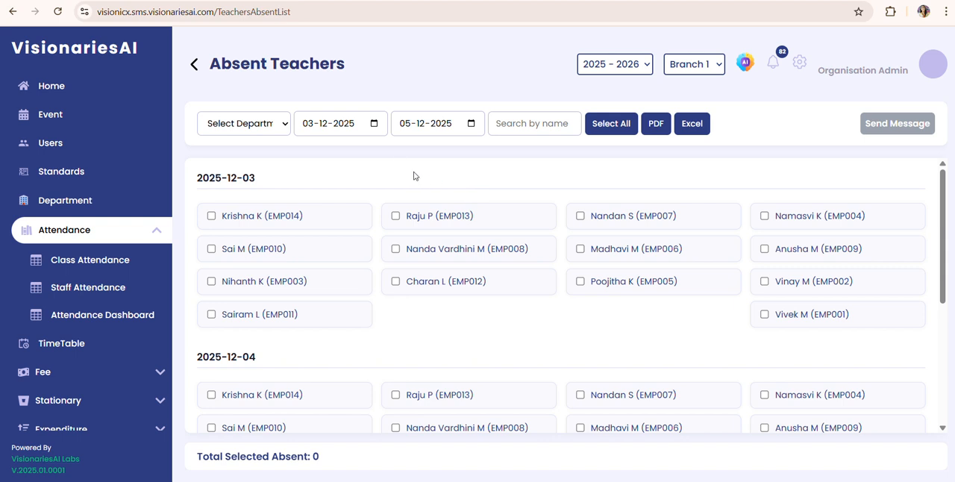
{"action": "left_click", "coordinate": [374, 124]}
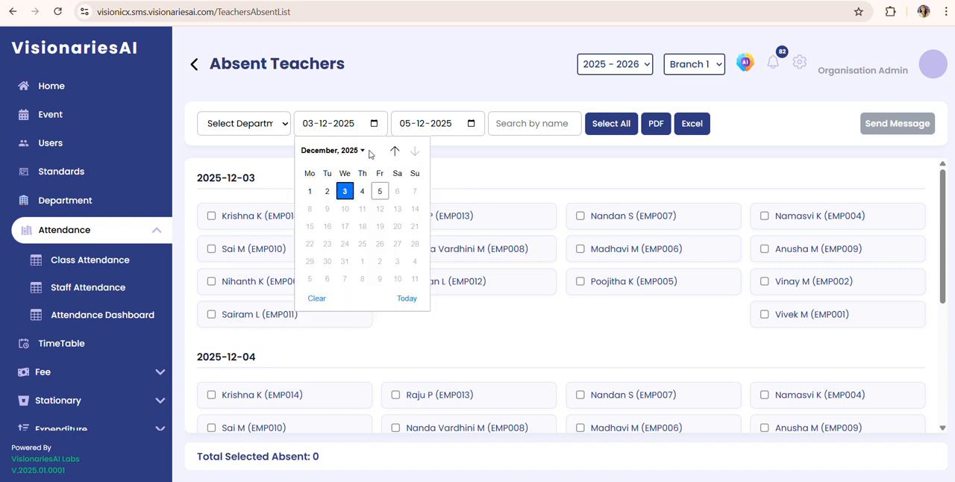
{"action": "left_click", "coordinate": [379, 191]}
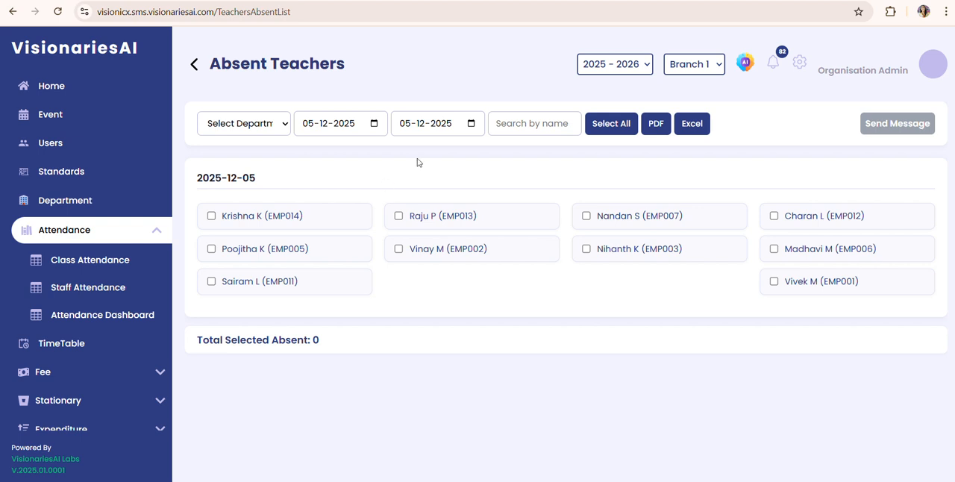
Step: Search the absent list by a teacher's first name and clear the search text
{"action": "left_click", "coordinate": [518, 125]}
{"action": "type", "text": "nan"}
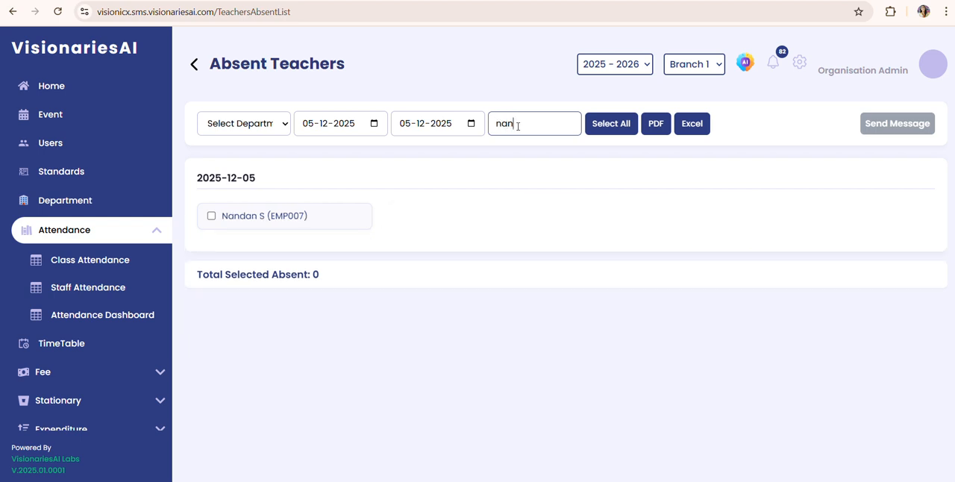
{"action": "type", "text": "dan"}
{"action": "key", "text": "BackSpace"}
{"action": "key", "text": "BackSpace"}
{"action": "key", "text": "BackSpace"}
{"action": "key", "text": "BackSpace"}
{"action": "key", "text": "BackSpace"}
{"action": "key", "text": "BackSpace"}
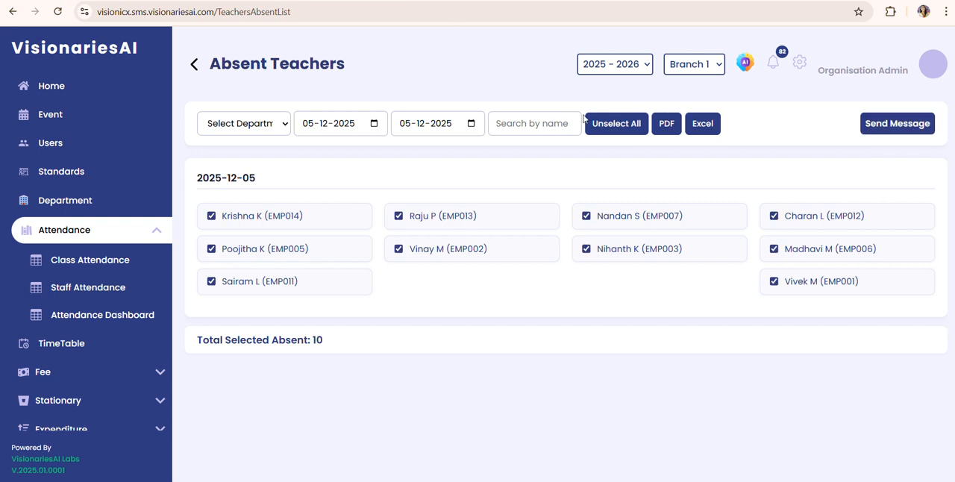
Step: Toggle selecting and unselecting all absent teachers, leaving none of them selected
{"action": "left_click", "coordinate": [616, 122]}
{"action": "left_click", "coordinate": [618, 123]}
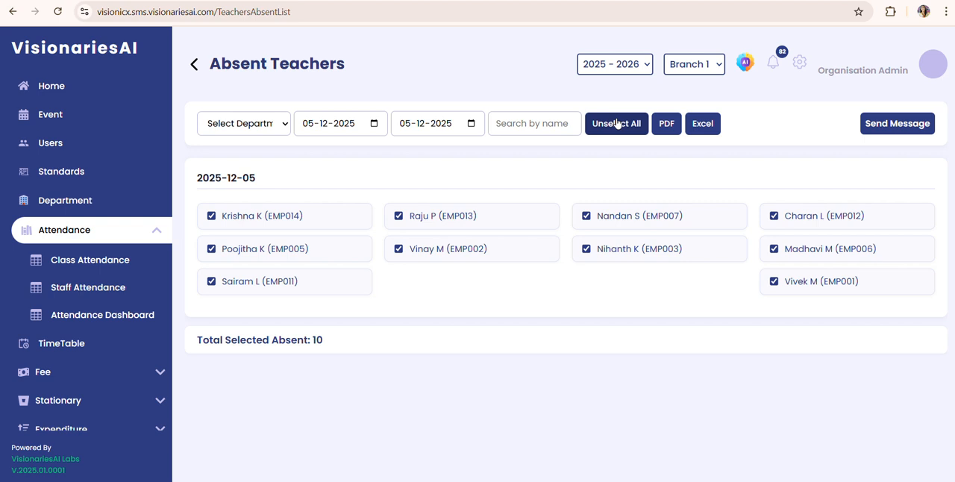
{"action": "left_click", "coordinate": [617, 123]}
{"action": "left_click", "coordinate": [617, 123]}
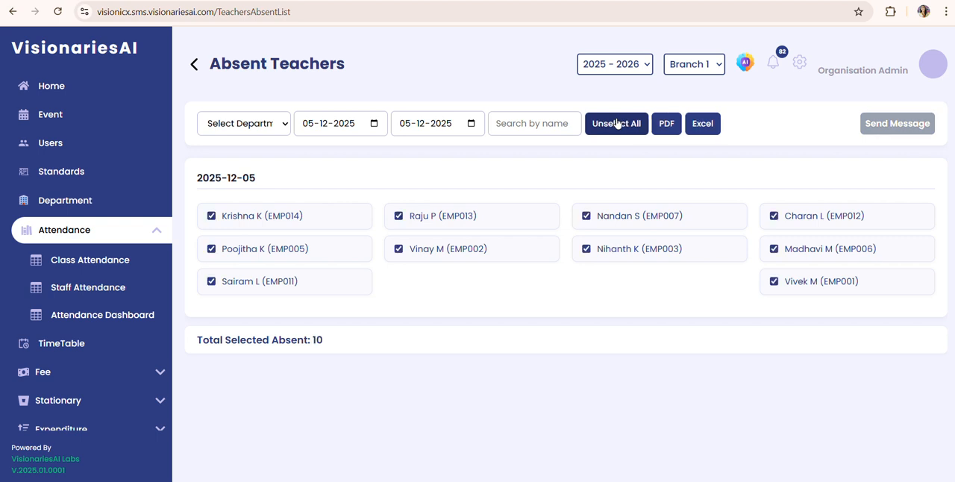
{"action": "left_click", "coordinate": [617, 123]}
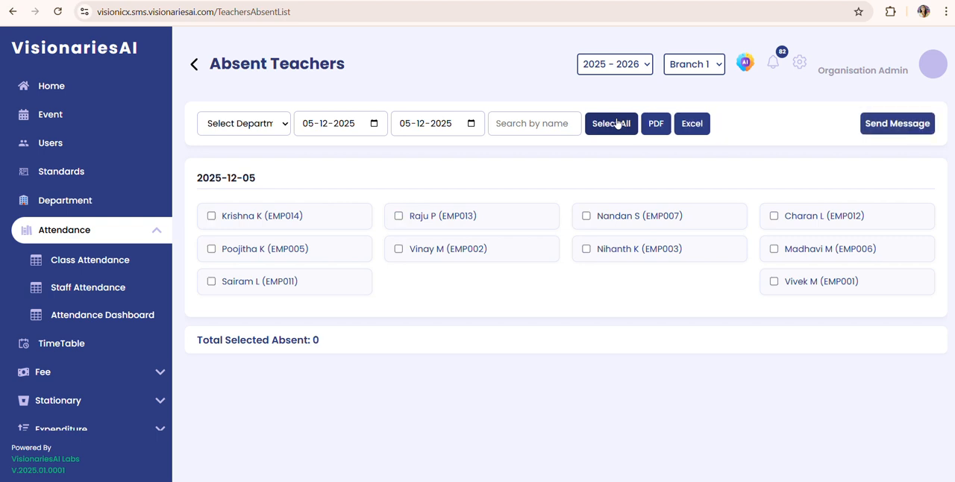
Step: Select only the first teacher in the third column of the 2025-12-05 absent list
{"action": "left_click", "coordinate": [586, 217]}
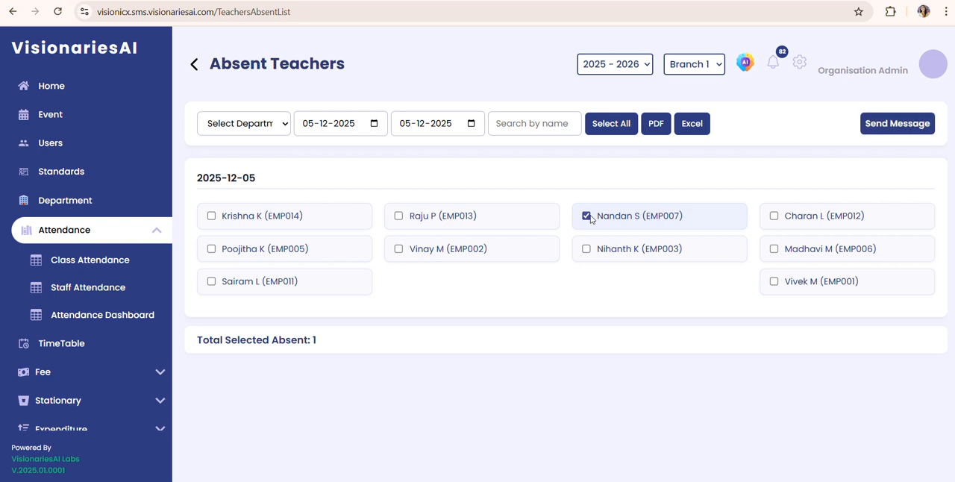
{"action": "left_click", "coordinate": [586, 216]}
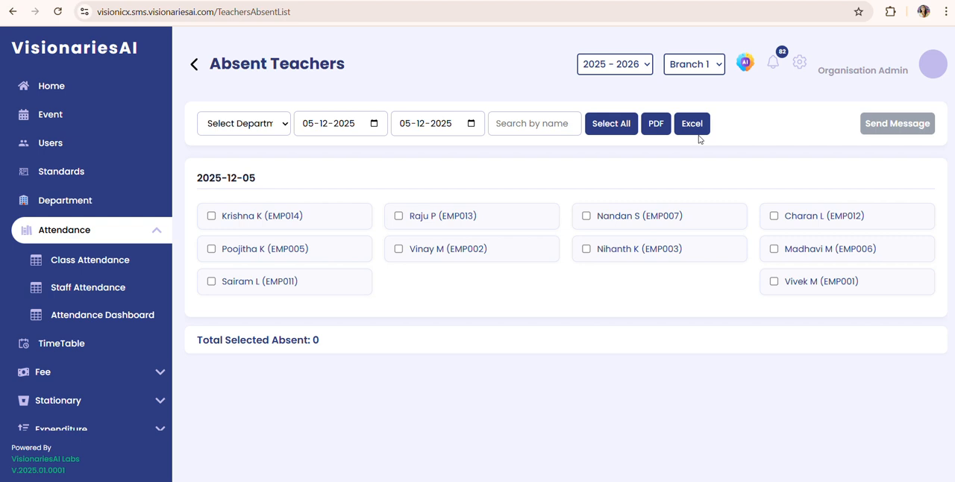
{"action": "left_click", "coordinate": [601, 217]}
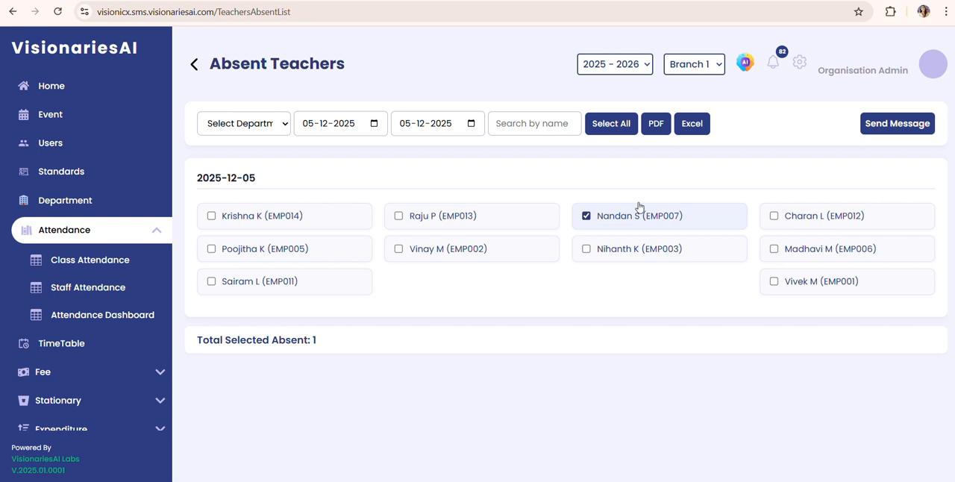
Step: Start a message to the selected absent teacher with the header "absent"
{"action": "left_click", "coordinate": [925, 130]}
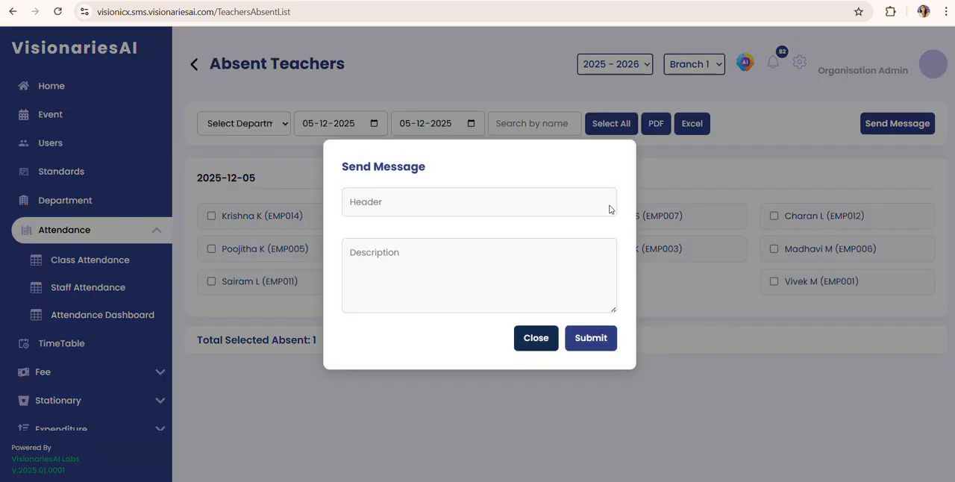
{"action": "left_click", "coordinate": [459, 211]}
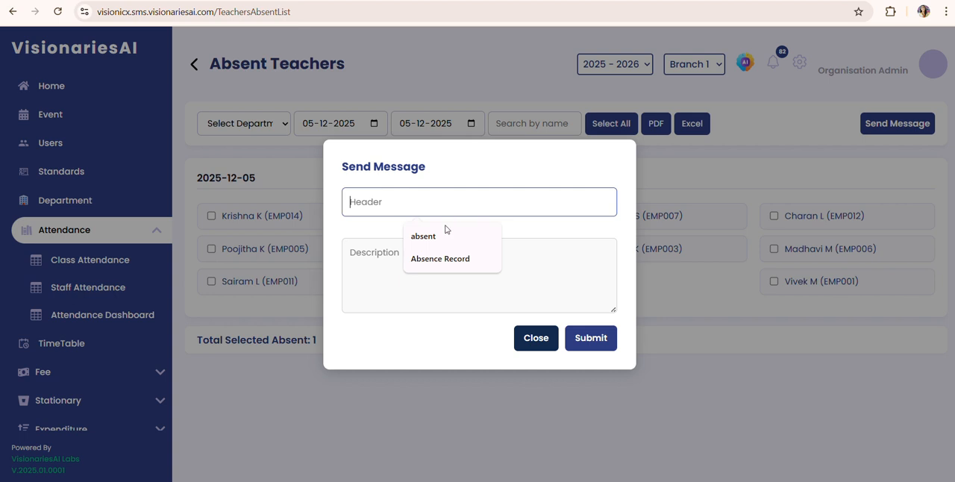
{"action": "left_click", "coordinate": [446, 231]}
Step: Enter the message description "teacher absent today with out ask permission" and submit the message
{"action": "left_click", "coordinate": [415, 249]}
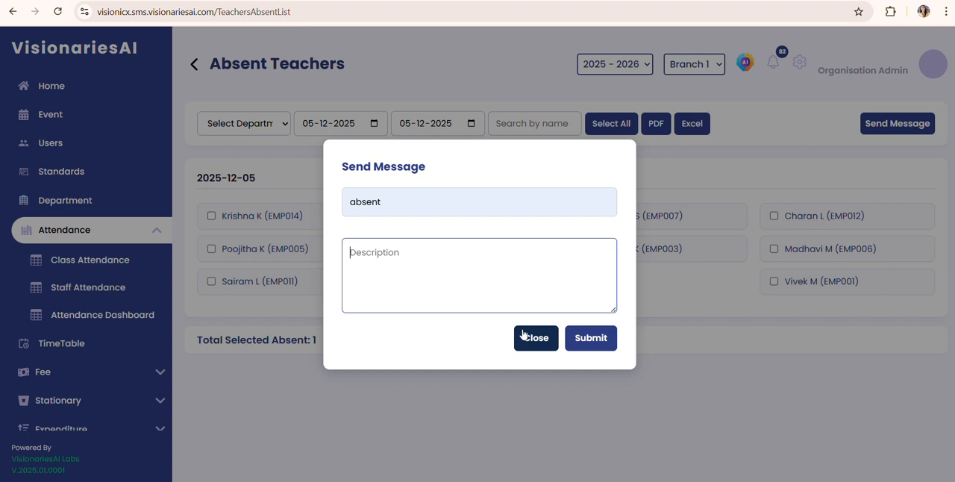
{"action": "type", "text": "teacher absent"}
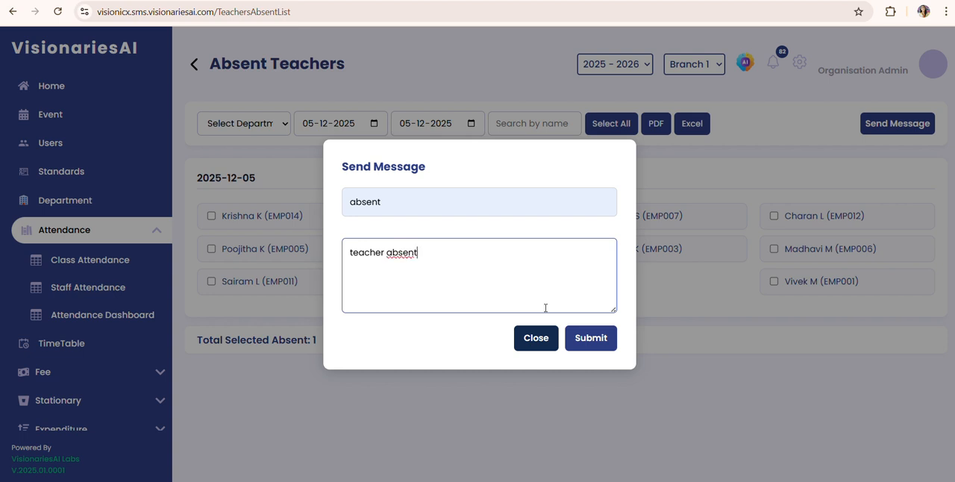
{"action": "type", "text": " today with out giving p"}
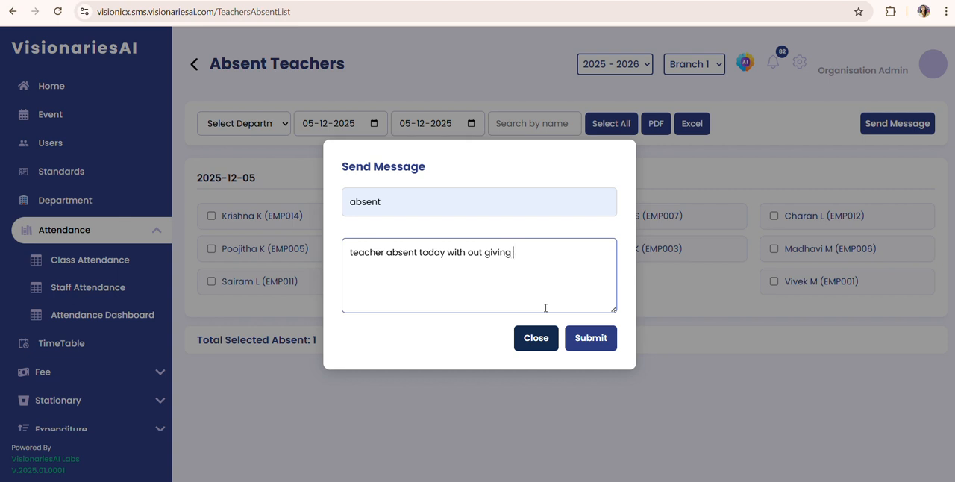
{"action": "key", "text": "BackSpace"}
{"action": "key", "text": "BackSpace"}
{"action": "key", "text": "BackSpace"}
{"action": "key", "text": "BackSpace"}
{"action": "key", "text": "BackSpace"}
{"action": "key", "text": "BackSpace"}
{"action": "key", "text": "BackSpace"}
{"action": "key", "text": "BackSpace"}
{"action": "type", "text": "ask permission"}
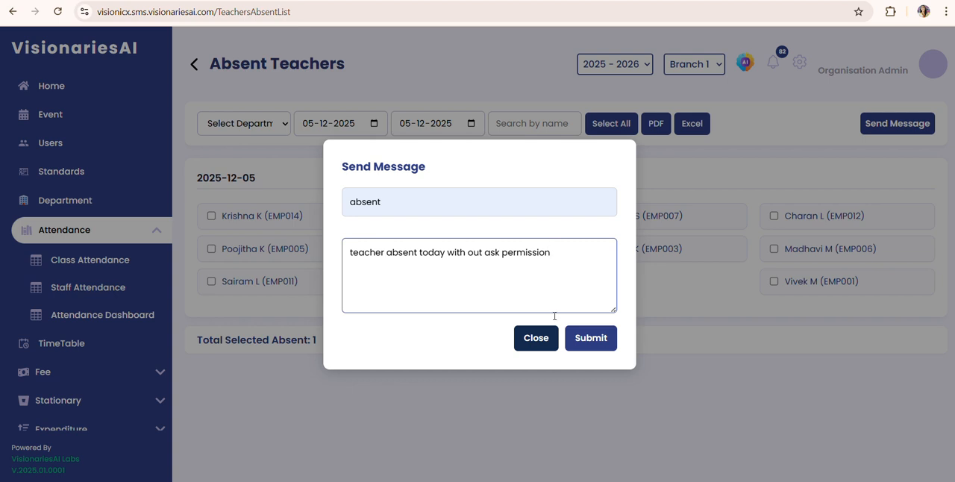
{"action": "left_click", "coordinate": [583, 350]}
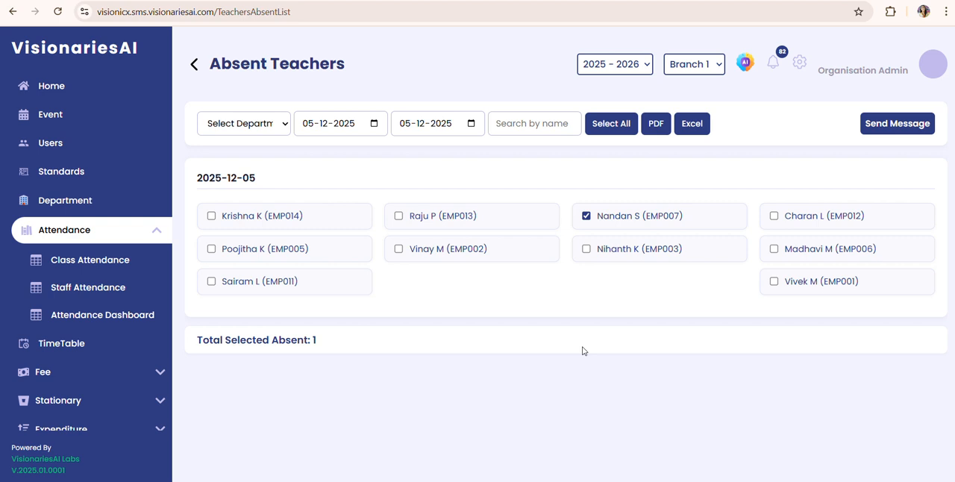
Step: Add both teachers in the second column of the absent list to the selection
{"action": "left_click", "coordinate": [399, 215]}
{"action": "left_click", "coordinate": [399, 248]}
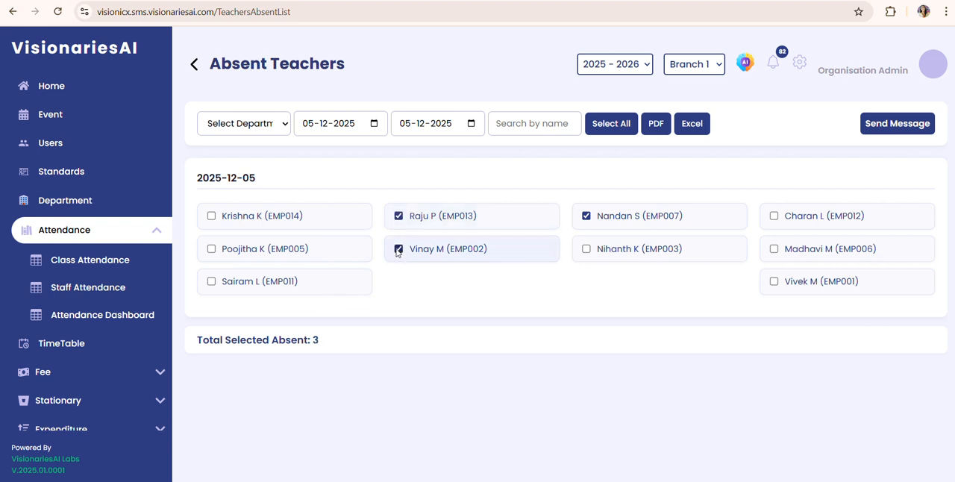